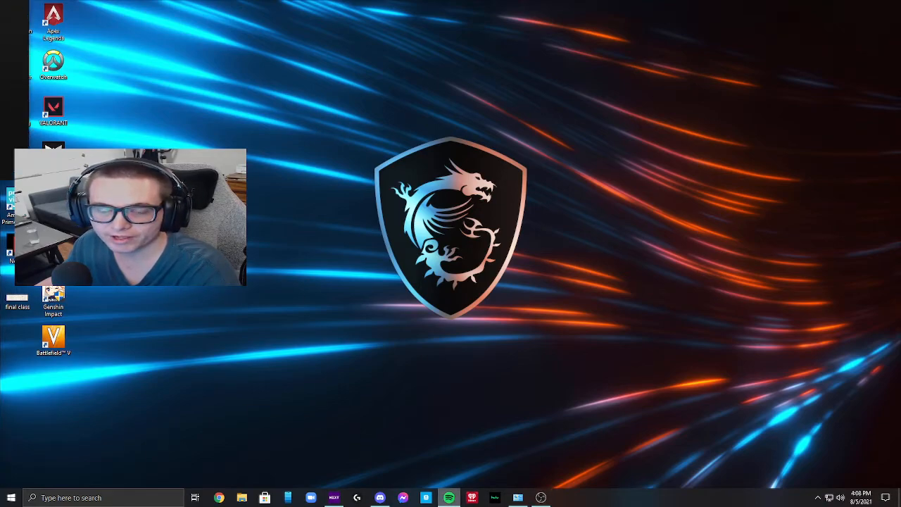
- Bring up Spotify and minimize it, and show the open Control Panel window
click(449, 497)
drag(419, 40, 386, 56)
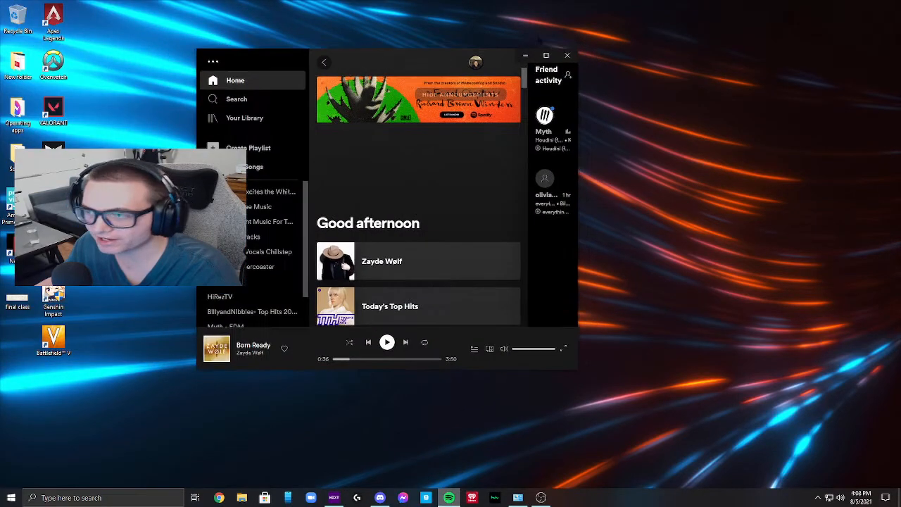
click(526, 54)
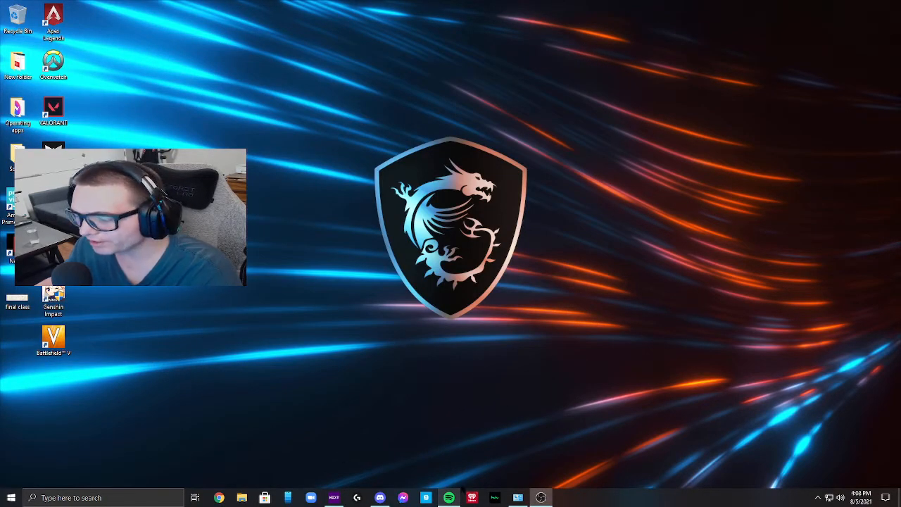
click(520, 497)
click(540, 498)
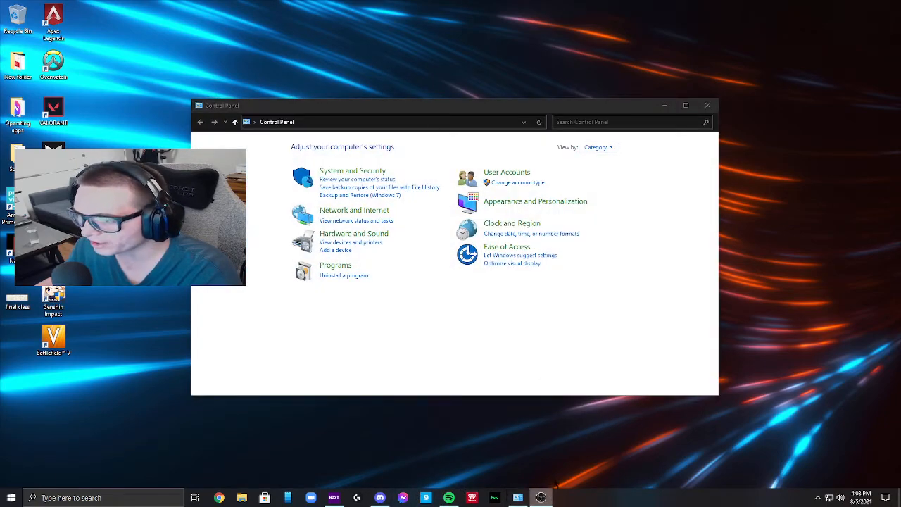
- Open Windows Settings, search for "sou" to reach the Sound settings page, and maximize the window
click(131, 495)
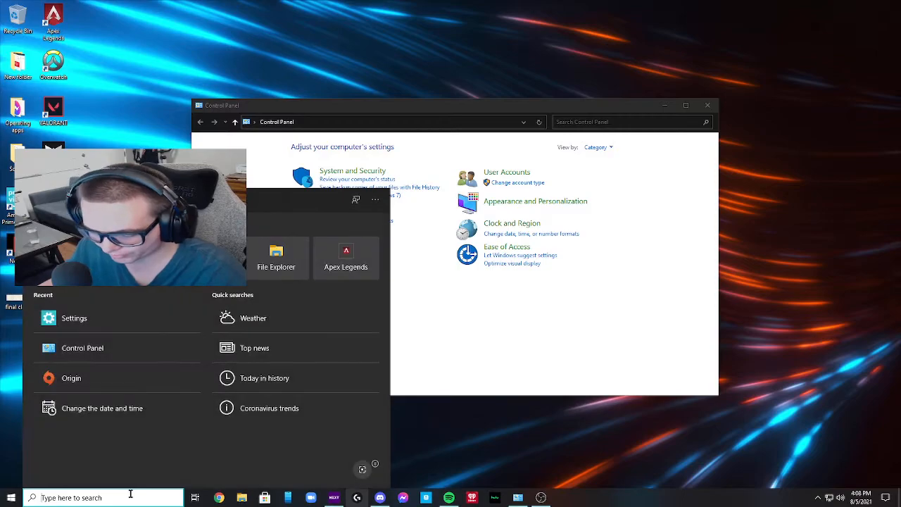
text(se)
key(Return)
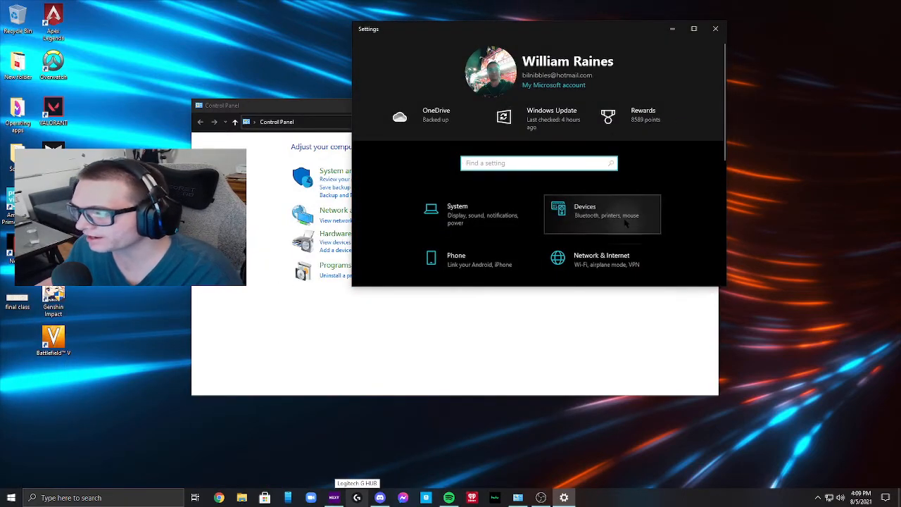
click(626, 222)
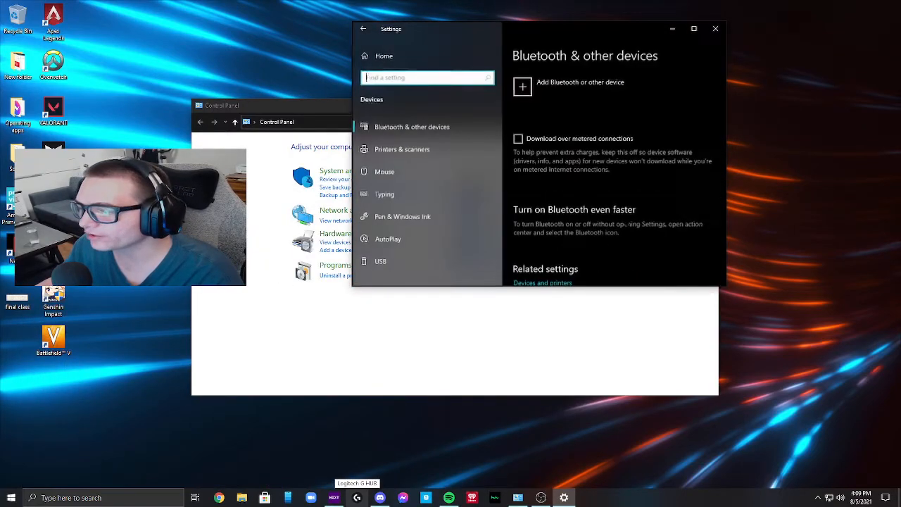
click(412, 77)
text(sou)
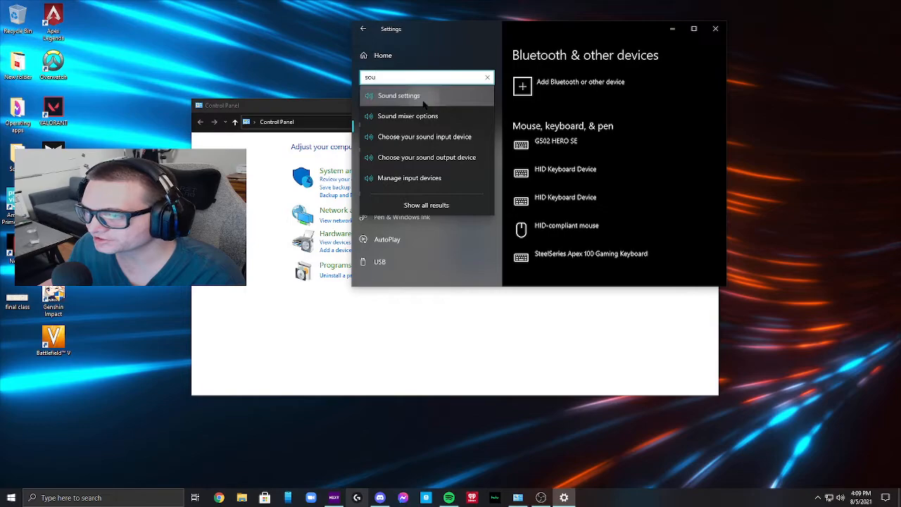
click(421, 95)
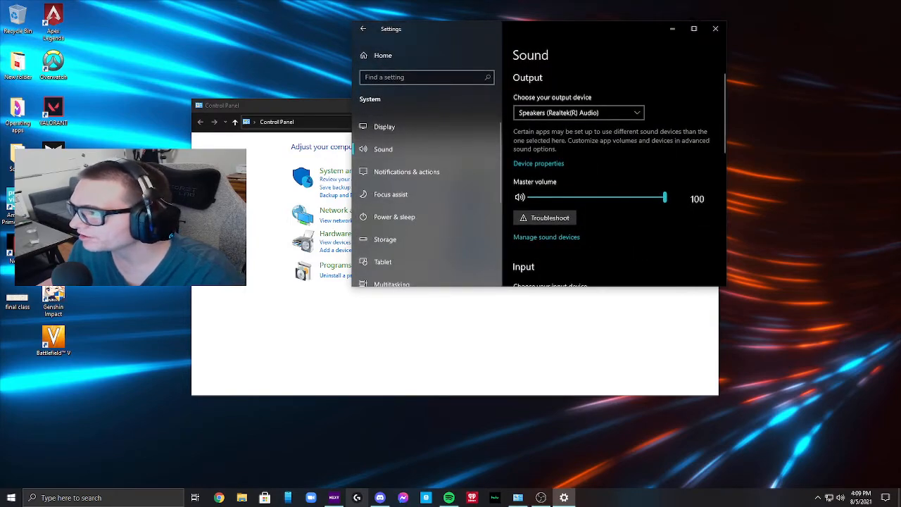
click(693, 28)
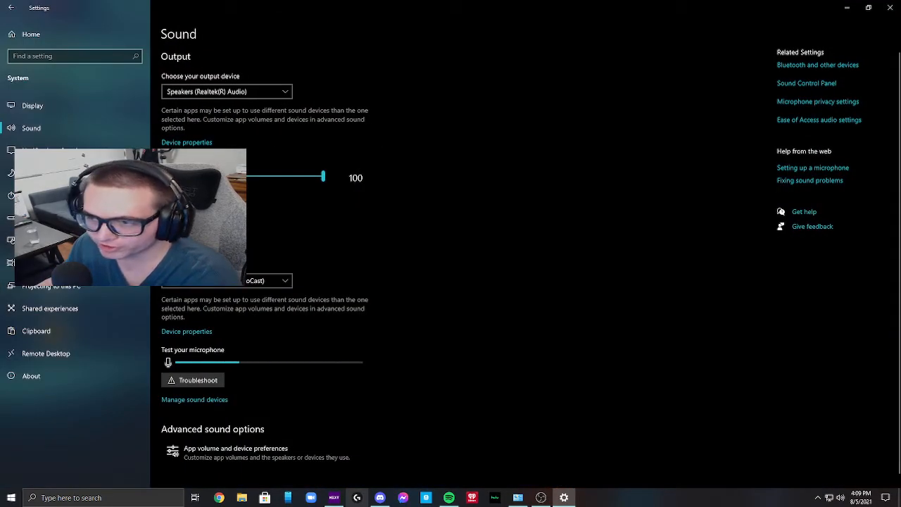
- Open App volume and device preferences from the advanced sound options, restore the window's smaller size, and look through the app list
scroll(531, 262, down, 1)
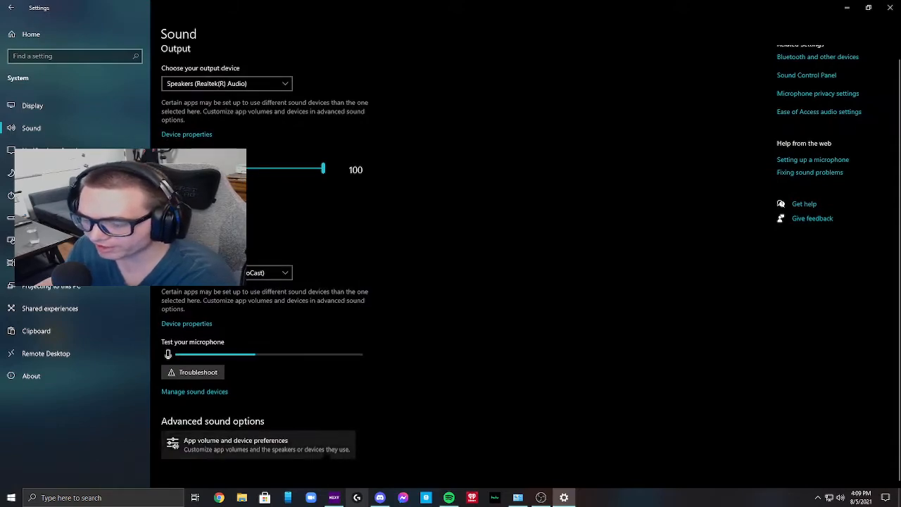
click(319, 454)
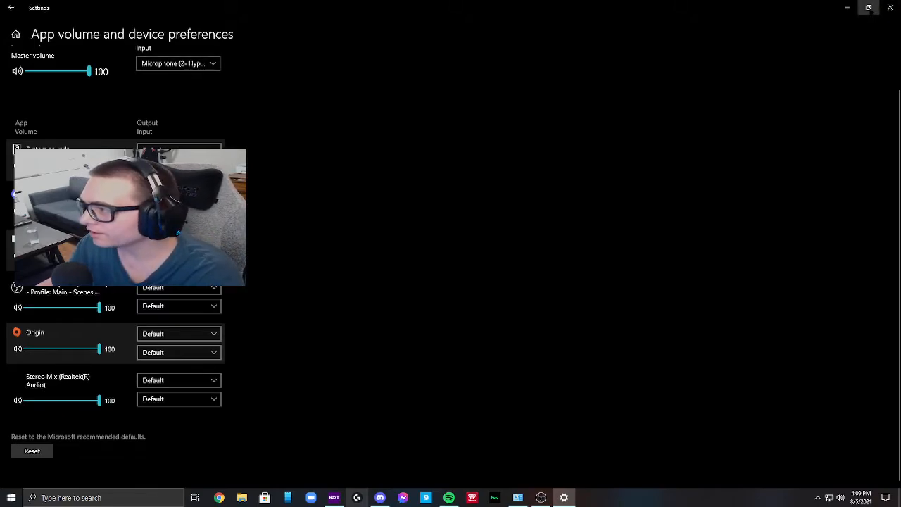
click(868, 8)
drag(564, 43, 524, 65)
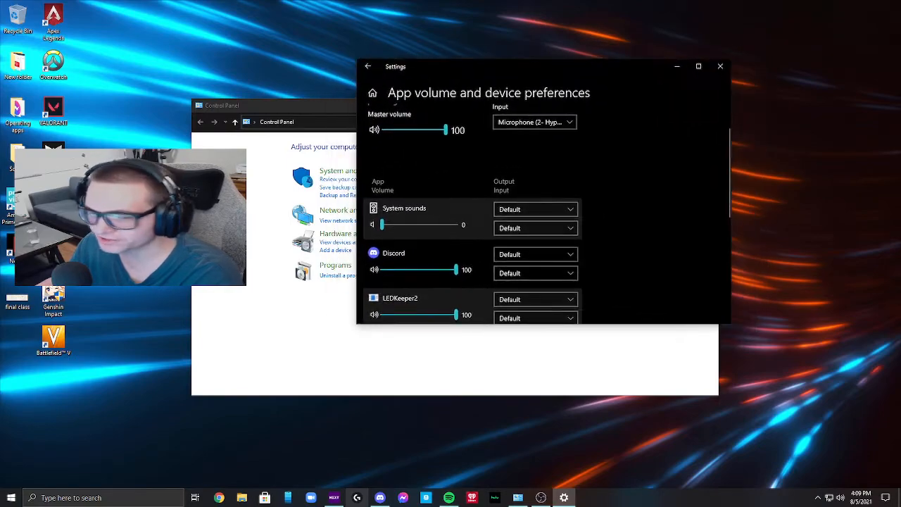
scroll(542, 204, down, 10)
scroll(542, 211, up, 10)
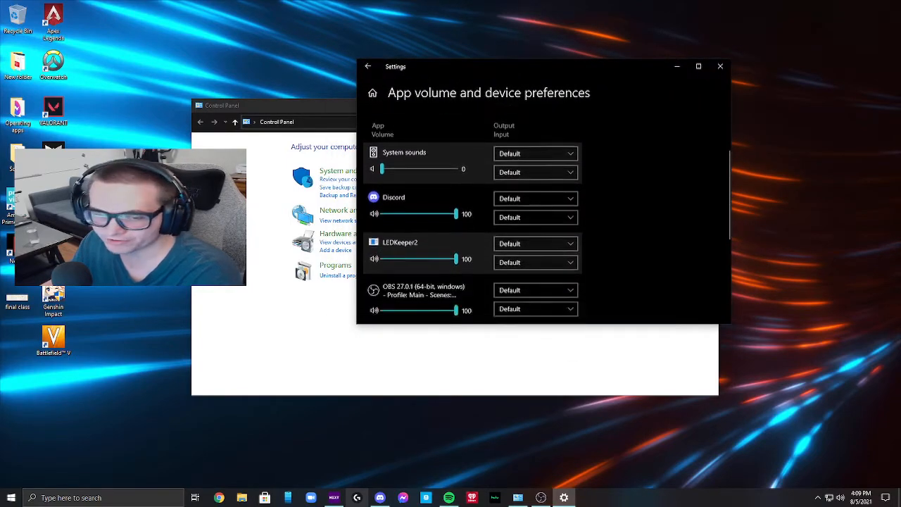
scroll(542, 247, down, 5)
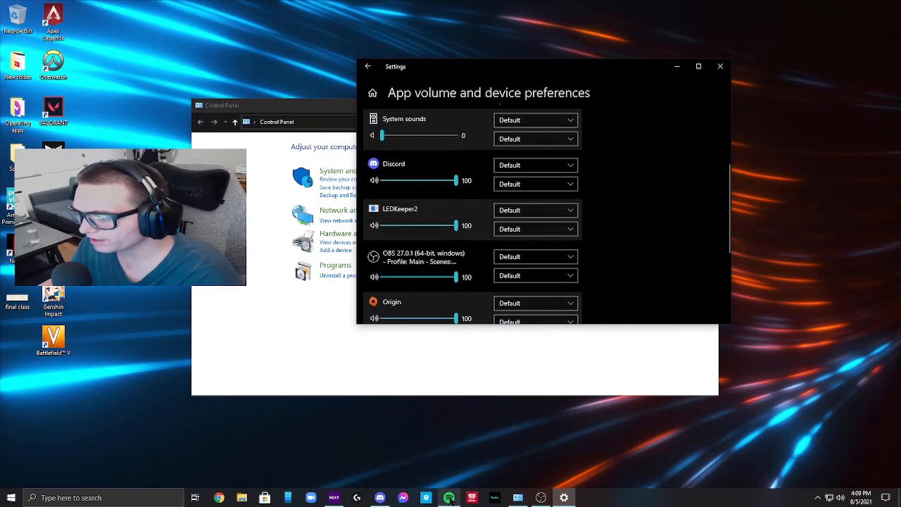
- Switch to Spotify, start playing "Born Ready", and minimize its window
key(alt+Tab)
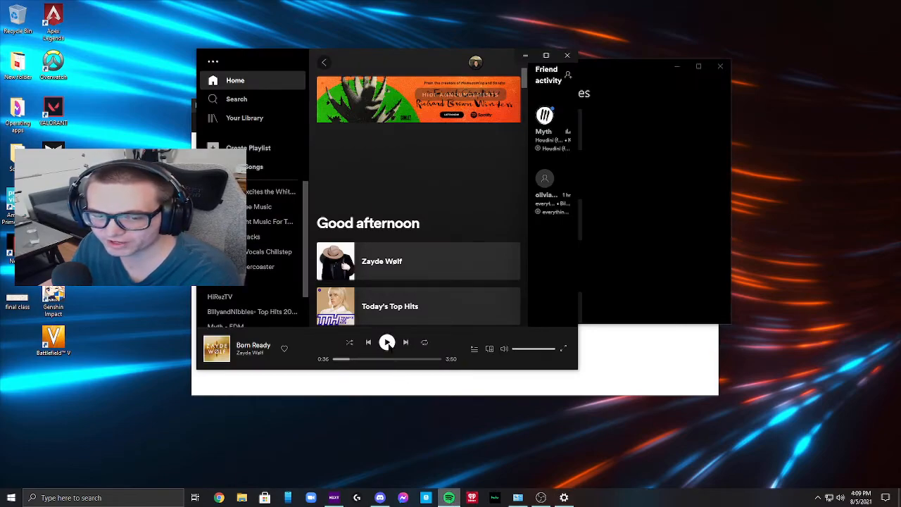
click(386, 343)
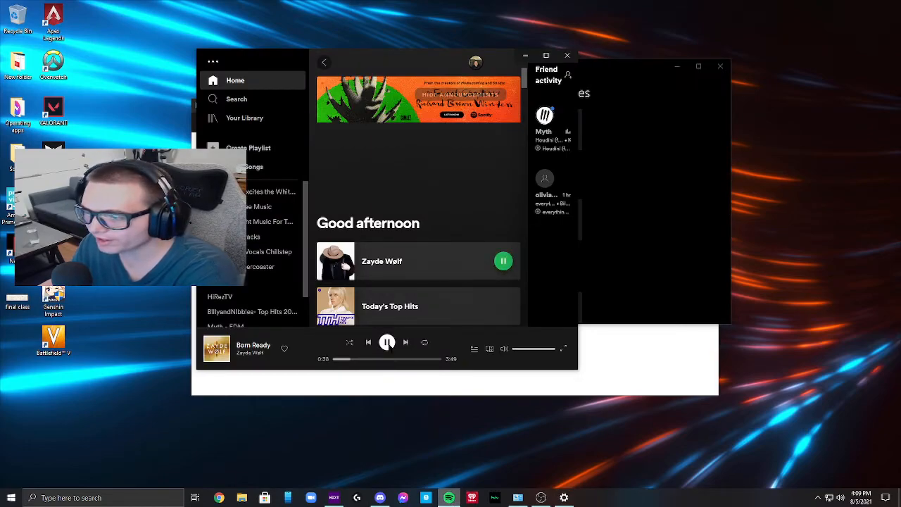
click(525, 55)
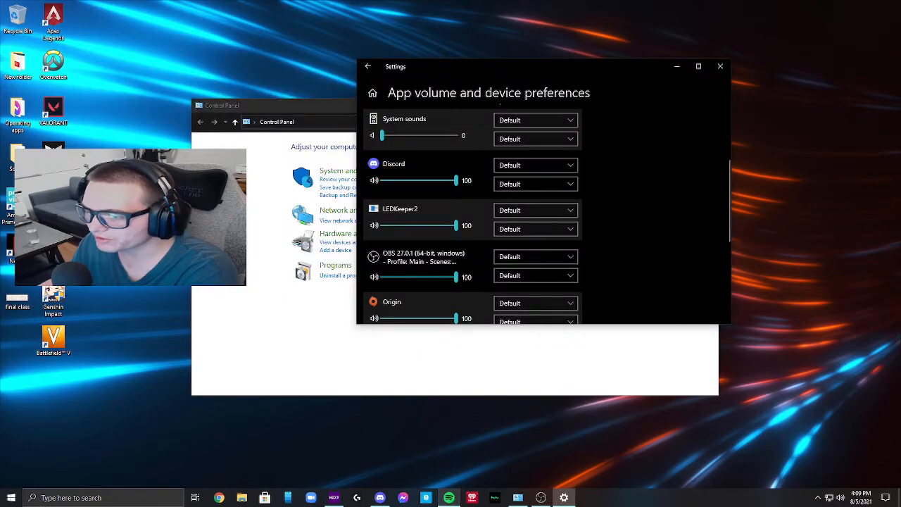
- Set the Spotify Music output device to MSI MAG270VC2 (NVIDIA High Definition Audio) and minimize Settings
scroll(542, 211, down, 3)
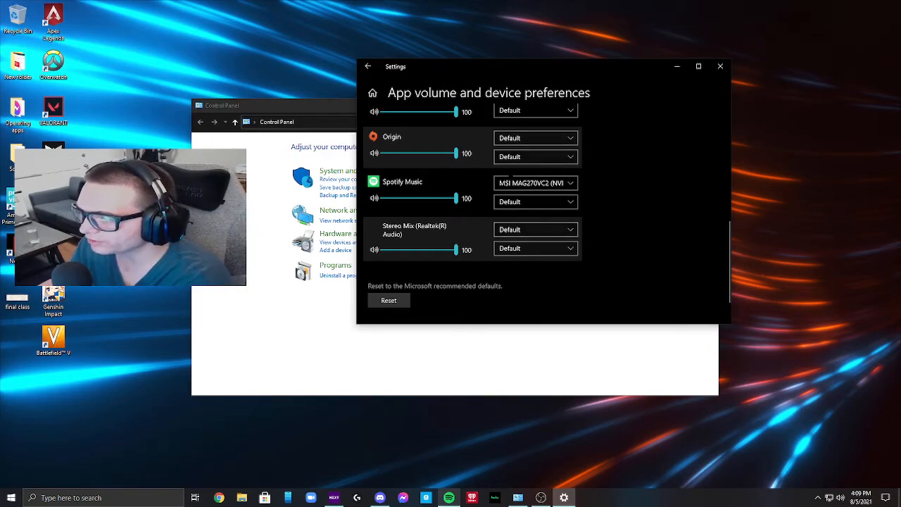
click(521, 183)
click(585, 185)
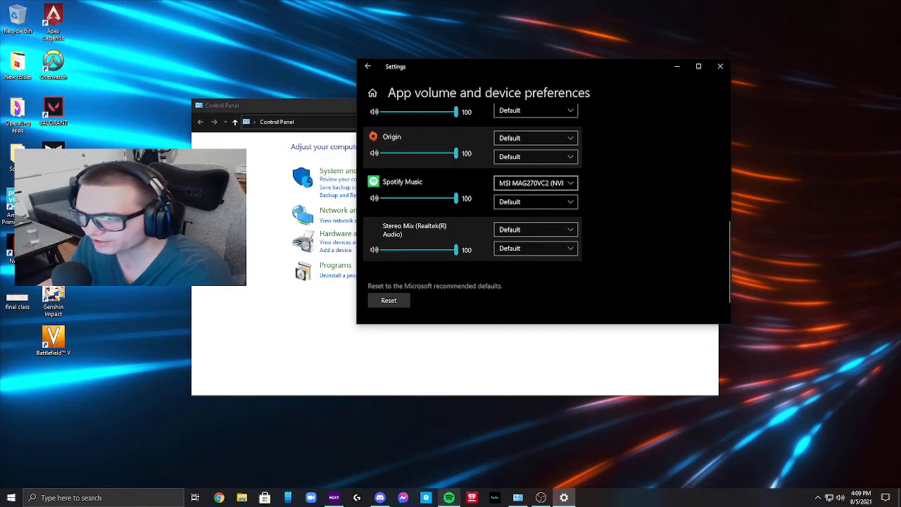
click(541, 183)
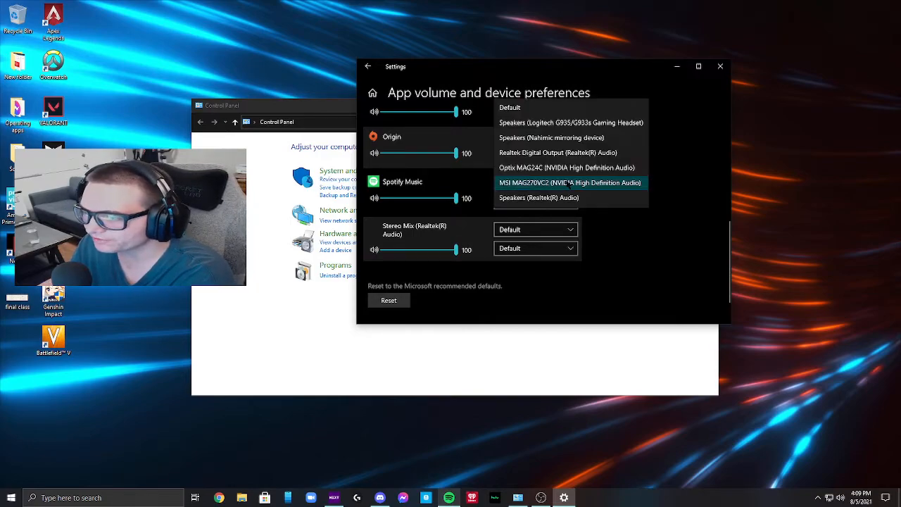
click(568, 183)
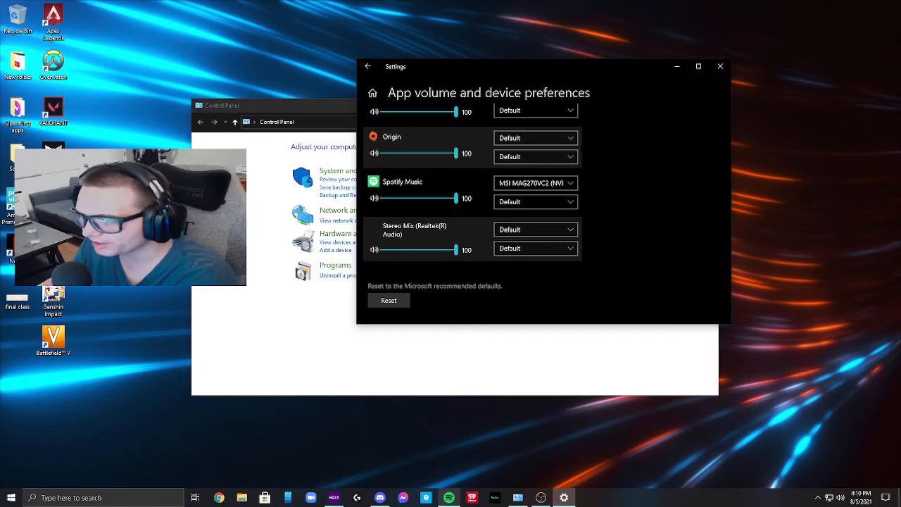
click(676, 67)
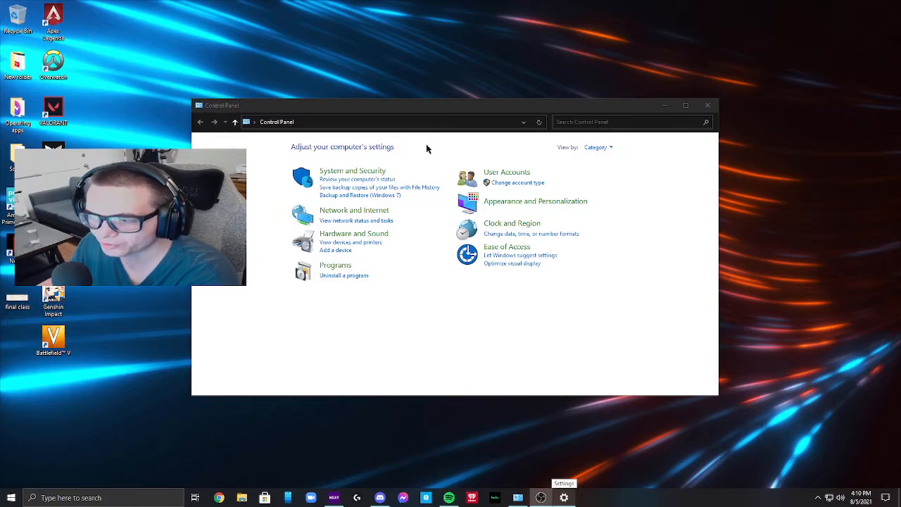
click(372, 242)
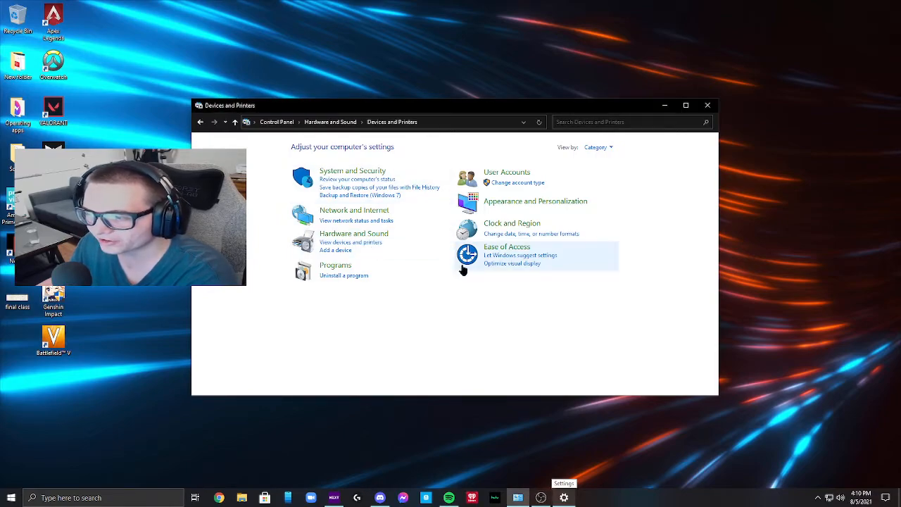
click(200, 122)
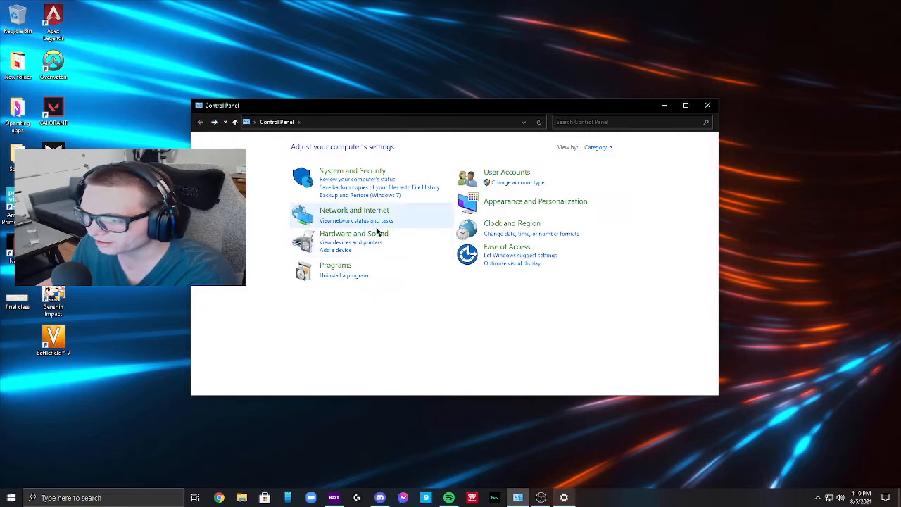
click(374, 226)
click(200, 122)
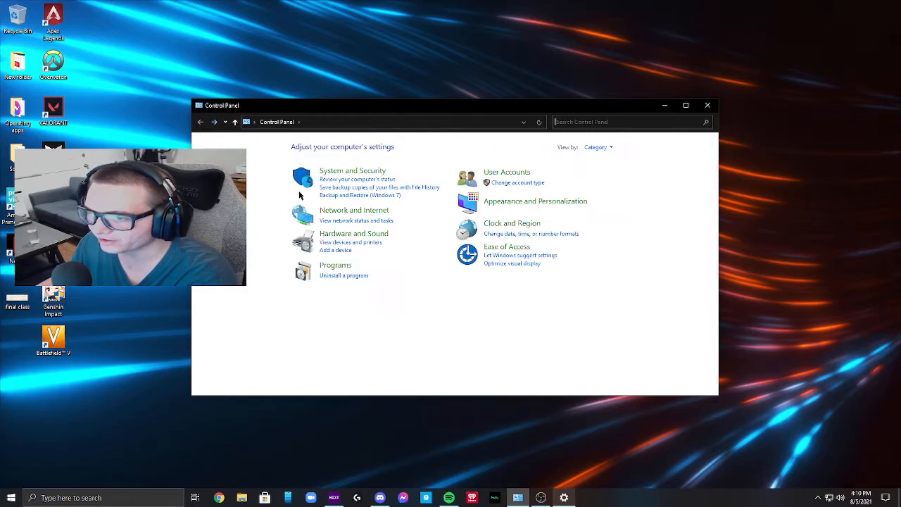
- Open audio device management from Control Panel's Hardware and Sound category and select the Realtek(R) Audio Speakers in the playback list
click(352, 233)
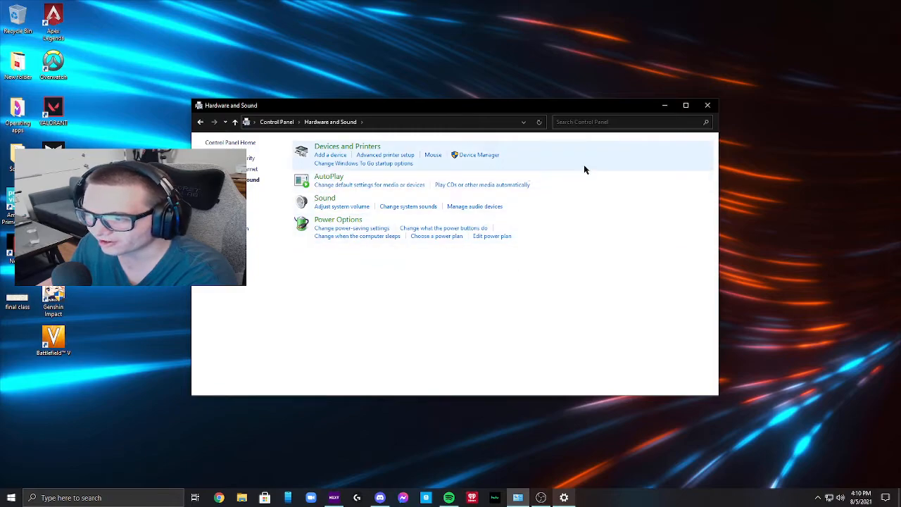
click(486, 207)
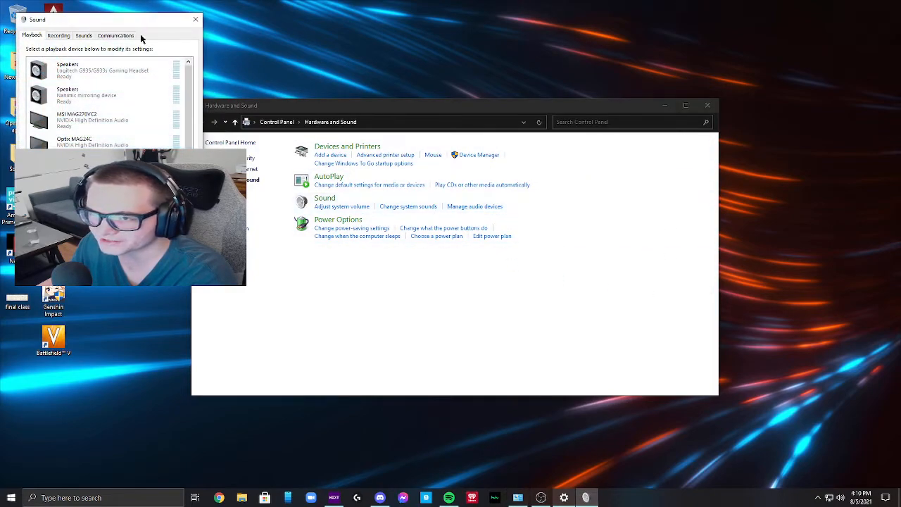
drag(141, 21, 527, 96)
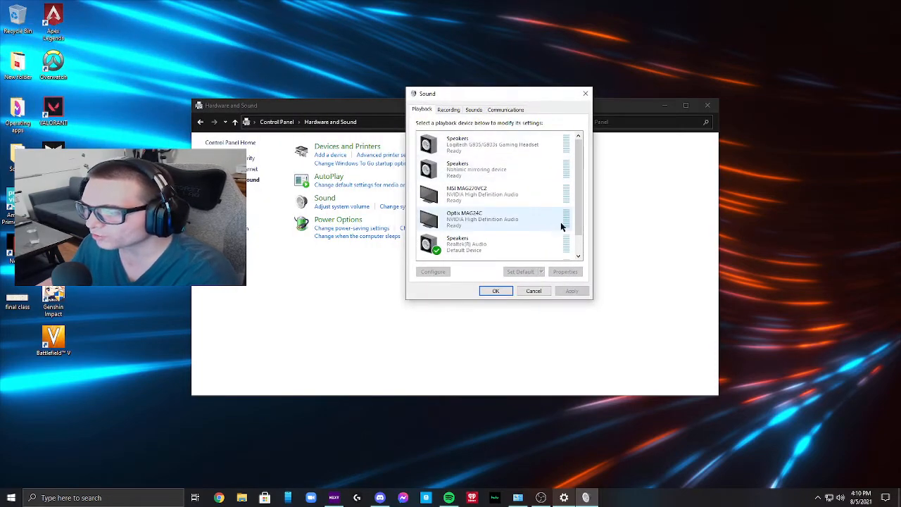
scroll(535, 205, down, 2)
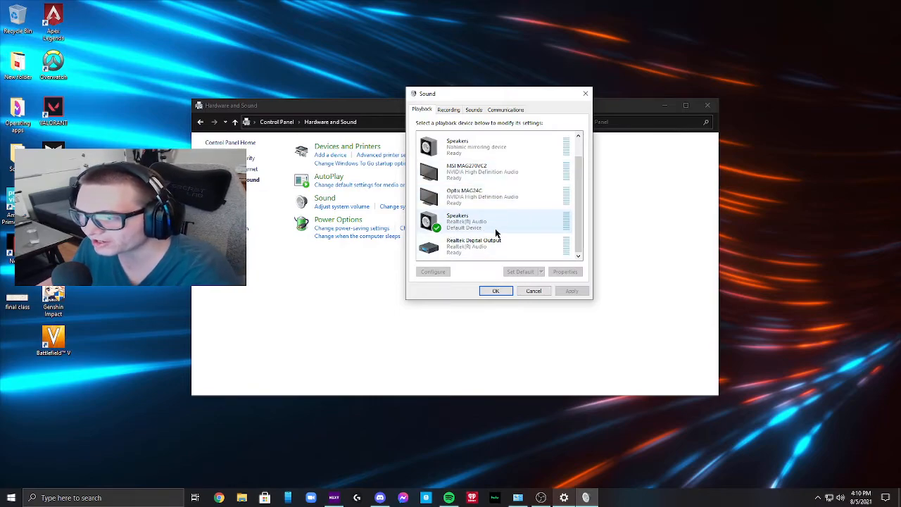
click(465, 228)
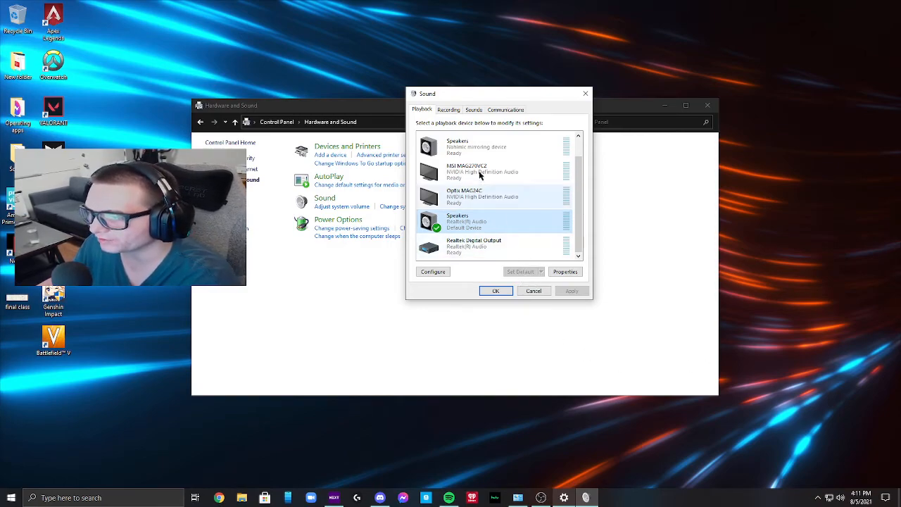
- Show the recording devices and check the option for displaying disabled devices
click(449, 109)
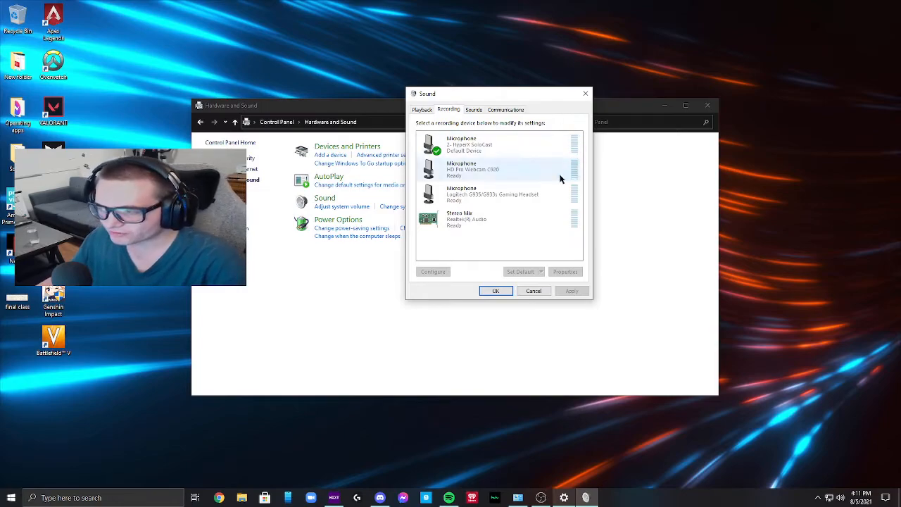
right_click(478, 243)
click(442, 247)
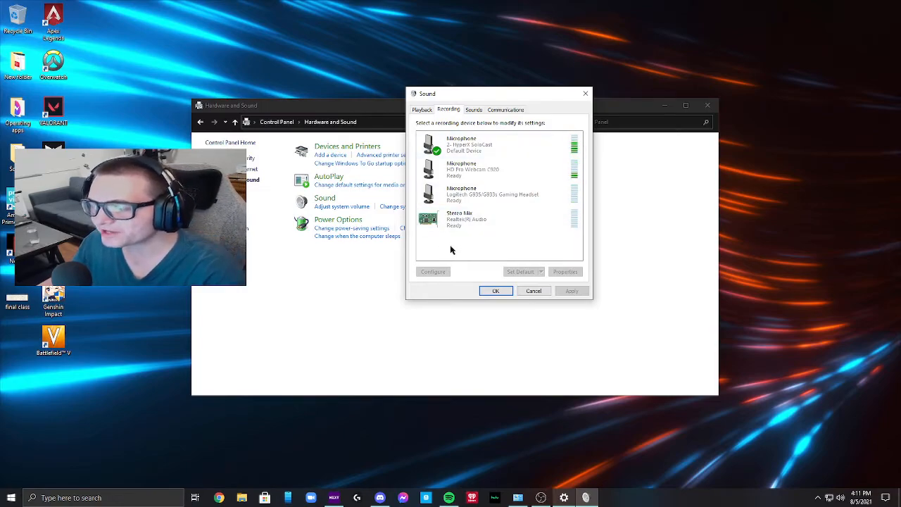
right_click(454, 247)
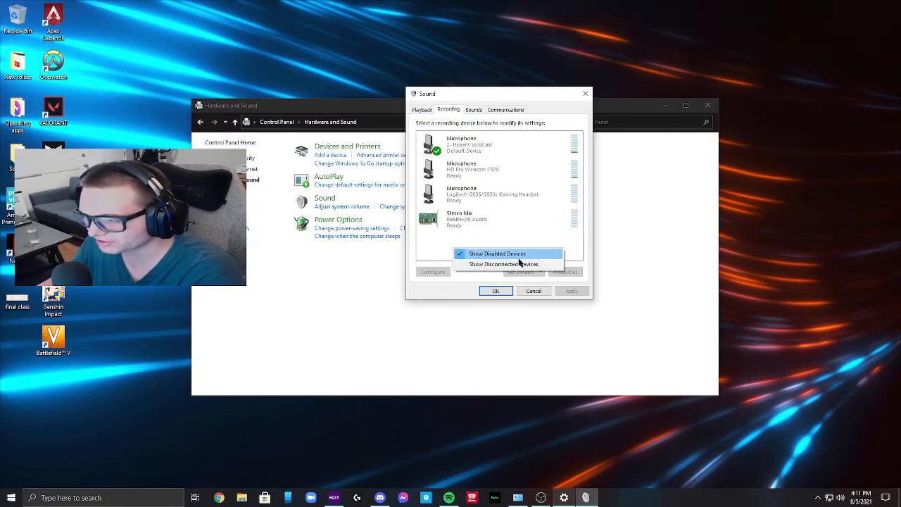
click(532, 241)
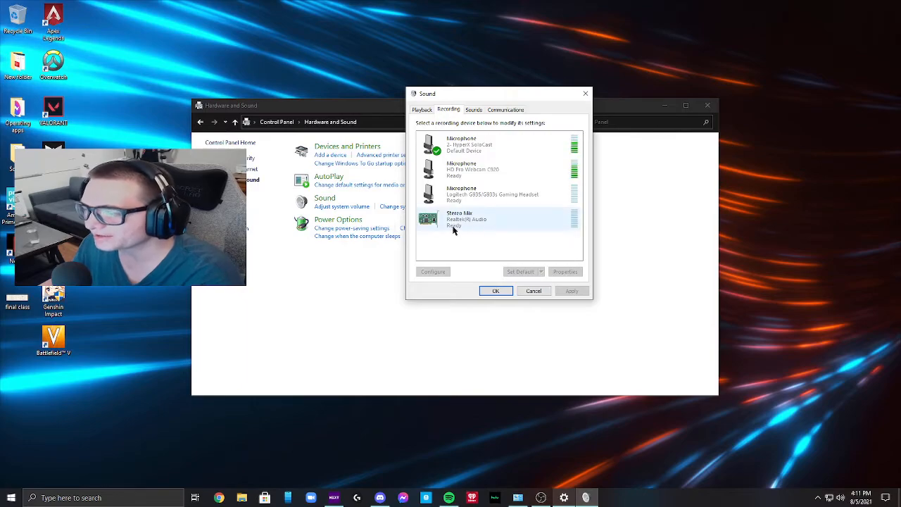
- Open the Listen settings in the properties of the Stereo Mix recording device
click(501, 223)
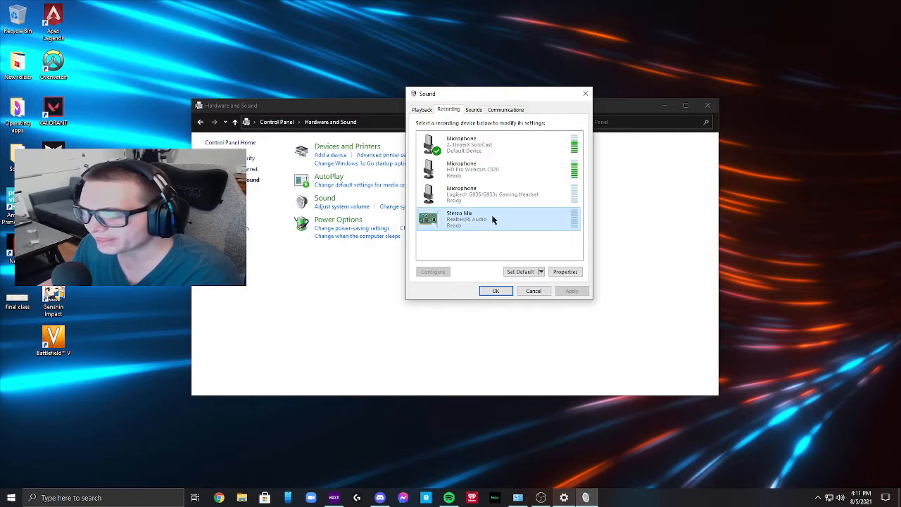
right_click(493, 218)
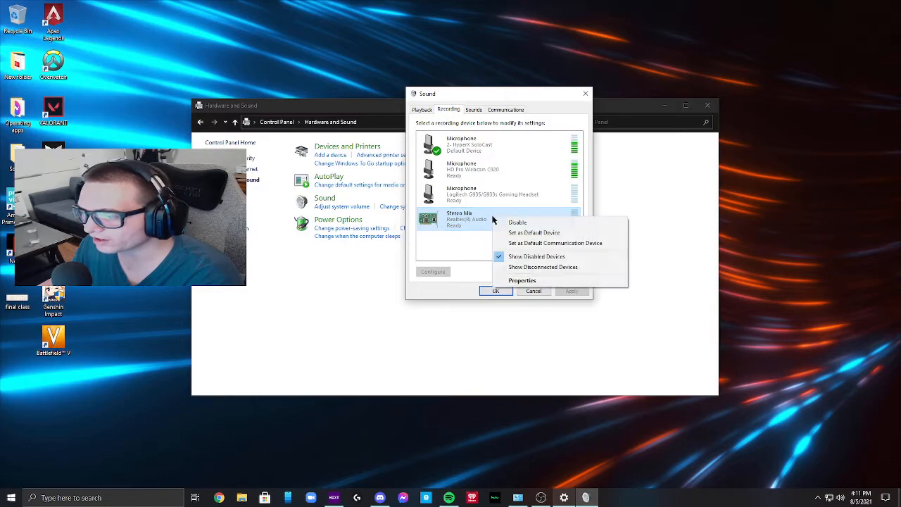
click(554, 279)
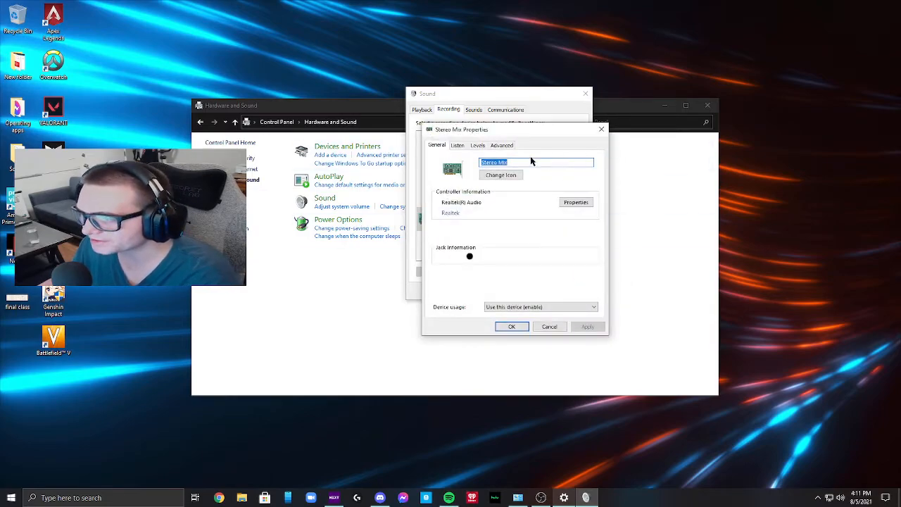
click(458, 145)
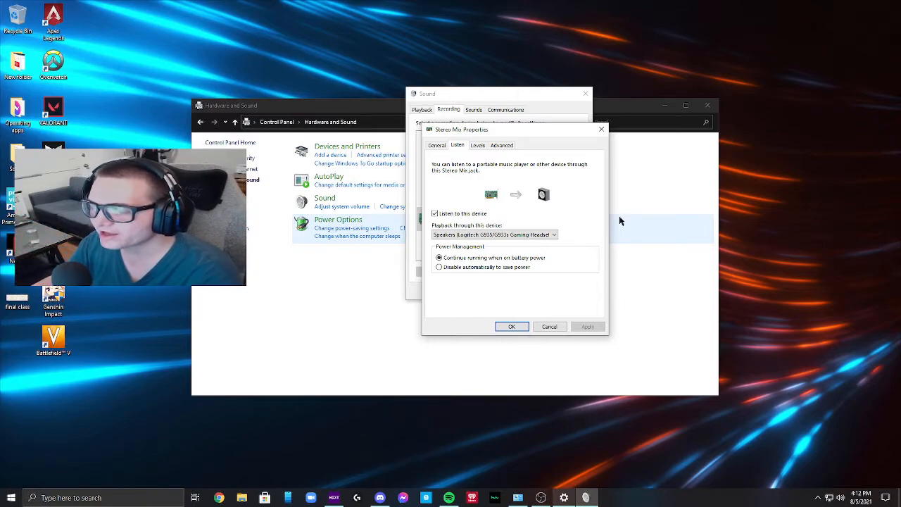
- Check the playback devices offered for Stereo Mix and confirm its properties with Speakers (Logitech G935/G933s Gaming Headset) selected
click(473, 236)
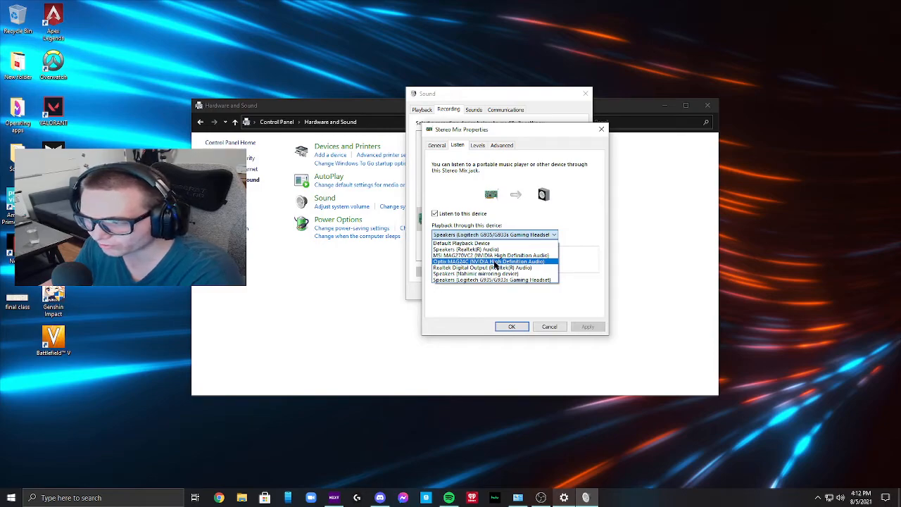
click(590, 235)
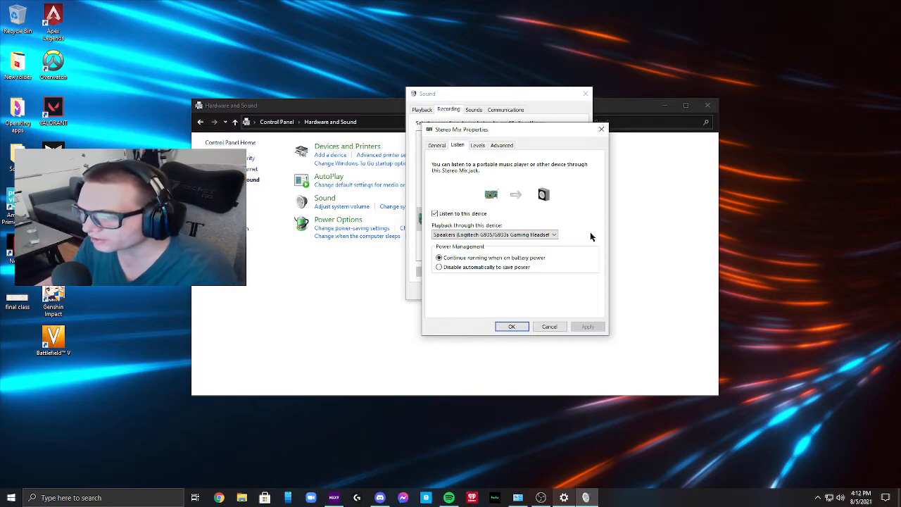
click(515, 237)
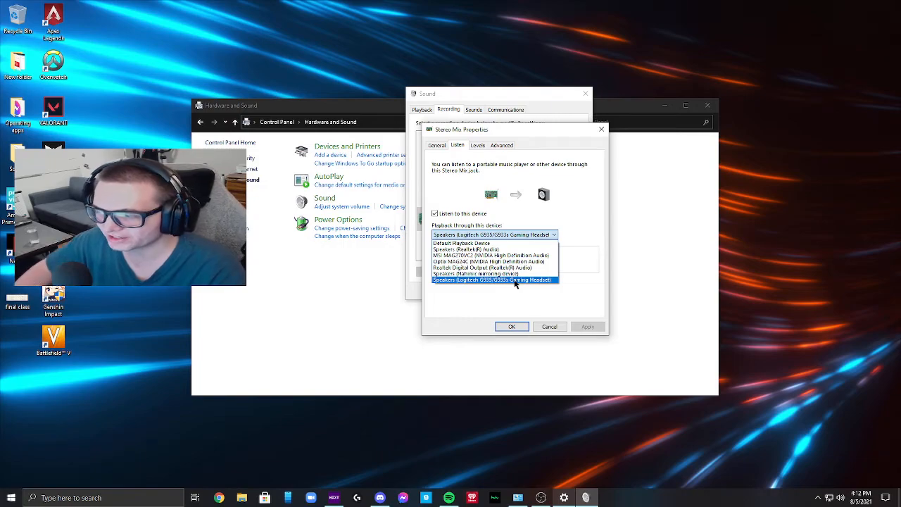
click(524, 307)
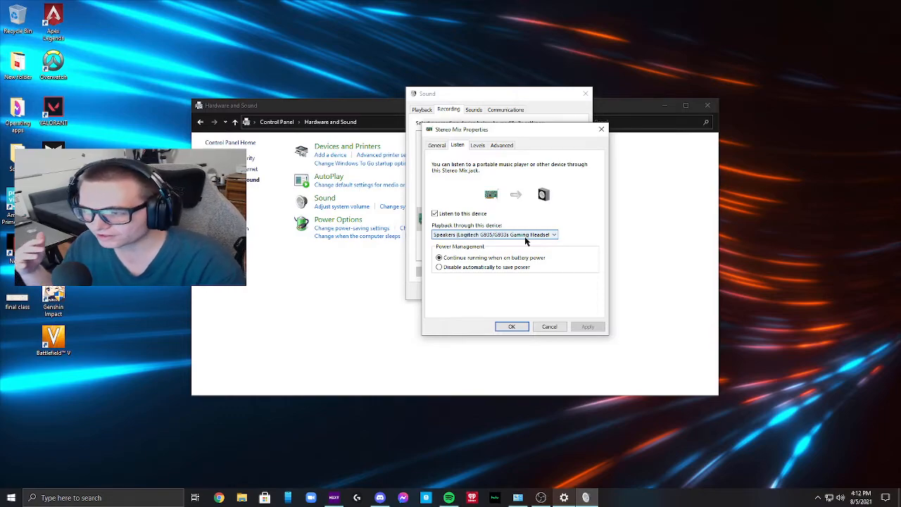
click(519, 326)
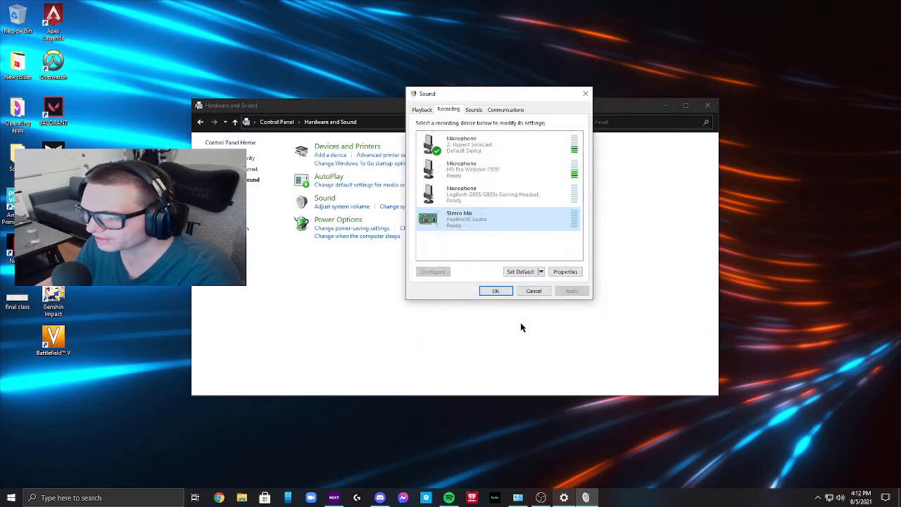
- Confirm the Sound dialog and close the Hardware and Sound and Settings windows
click(491, 291)
click(708, 105)
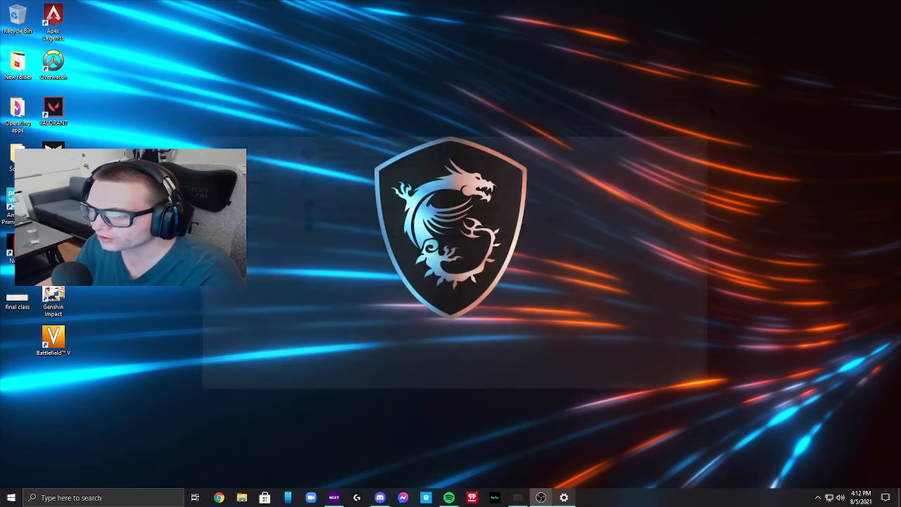
click(541, 498)
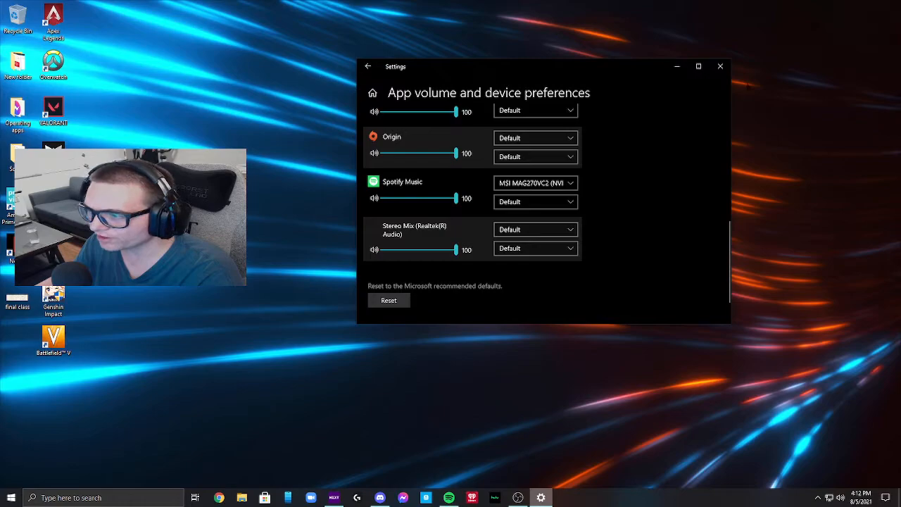
click(721, 66)
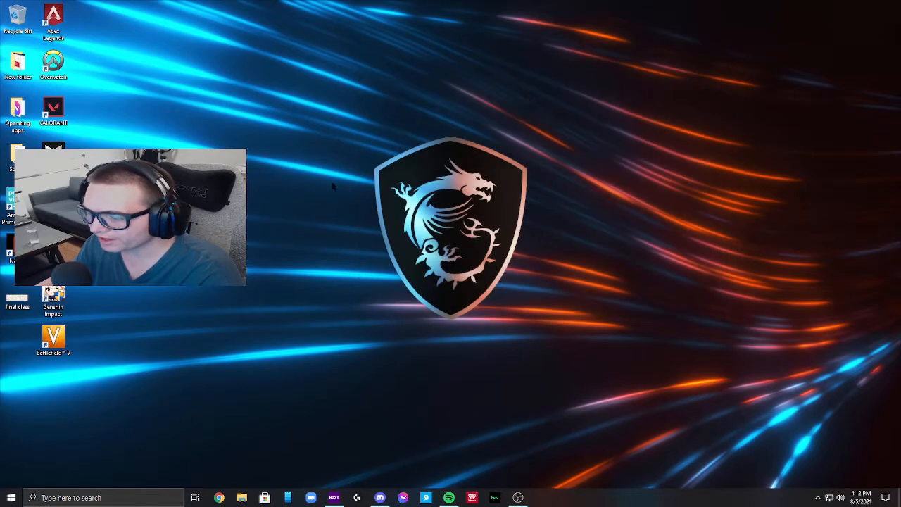
- Switch to OBS, look through the source list, and open the audio settings
click(518, 498)
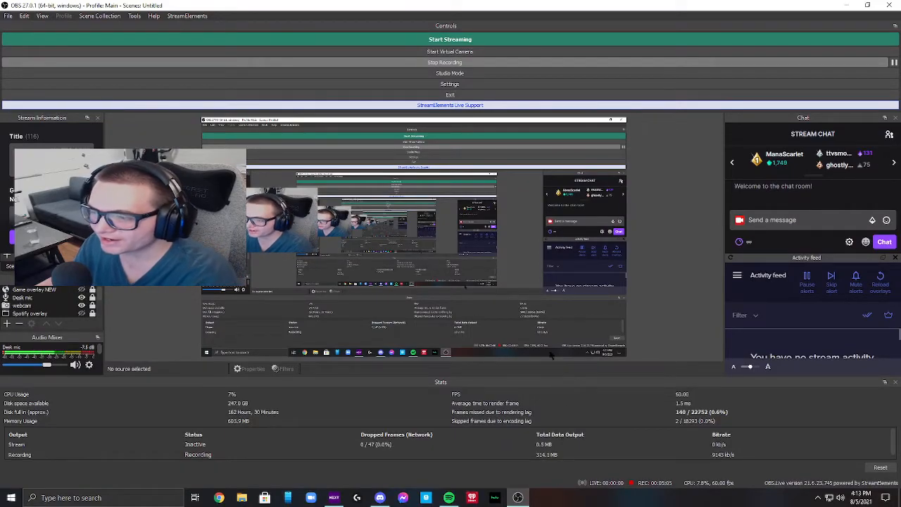
scroll(85, 309, down, 1)
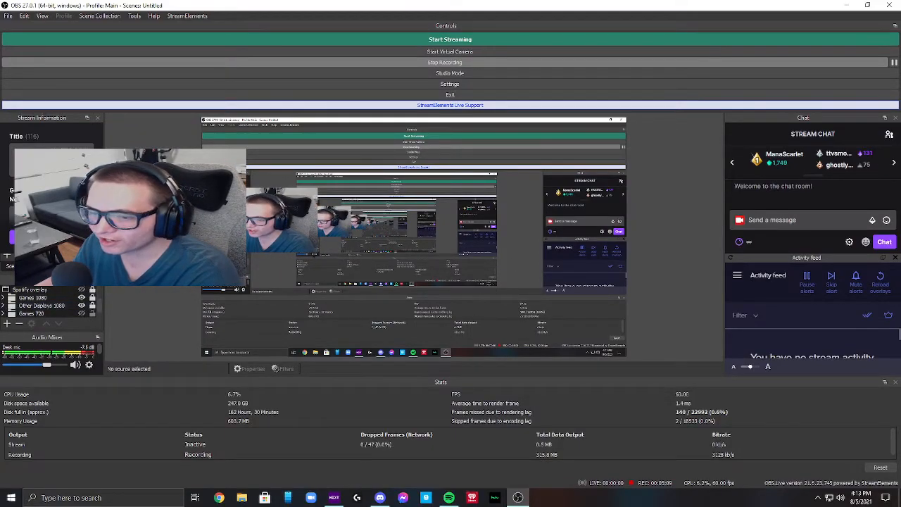
click(7, 15)
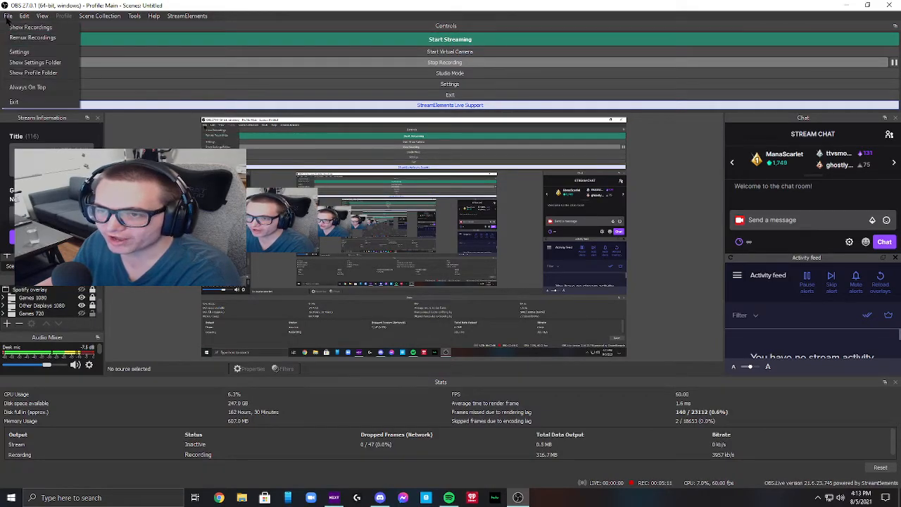
click(29, 55)
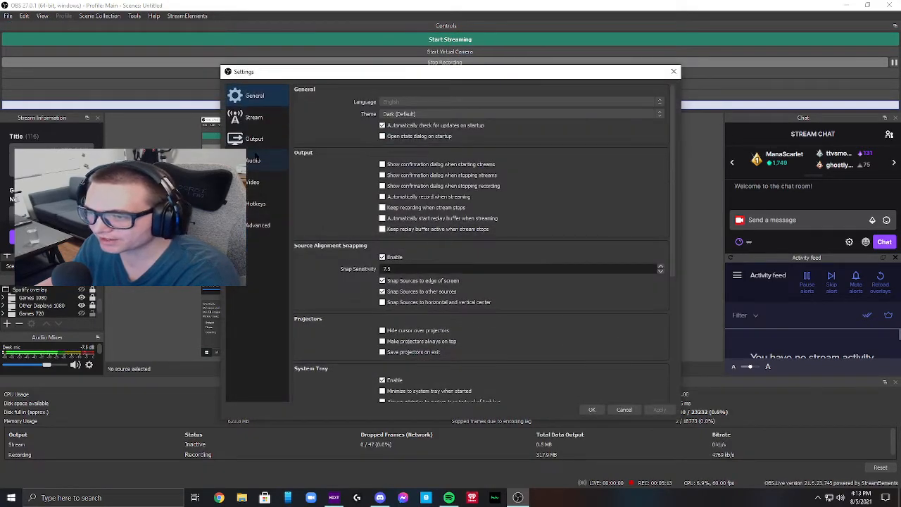
click(253, 161)
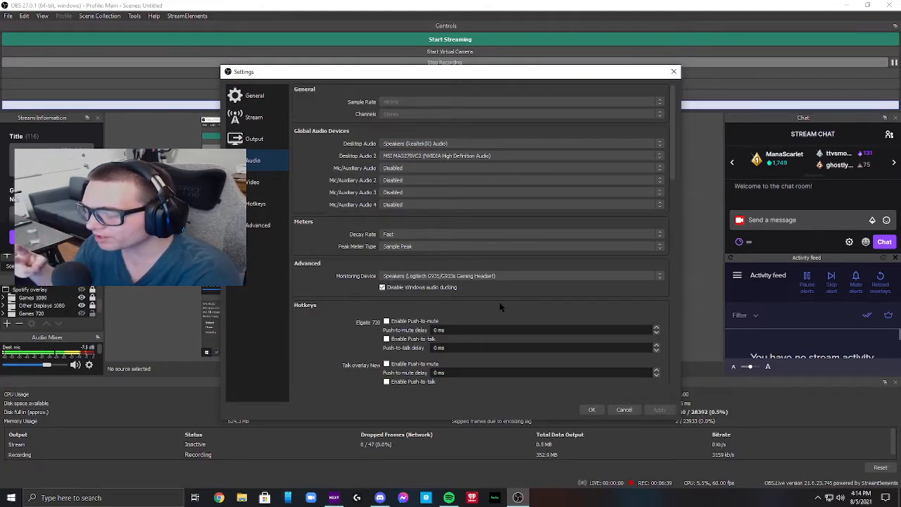
- Check the Desktop Audio 2 choices, pick MSI MAG270VC2 (NVIDIA High Definition Audio), and cancel the settings
click(471, 156)
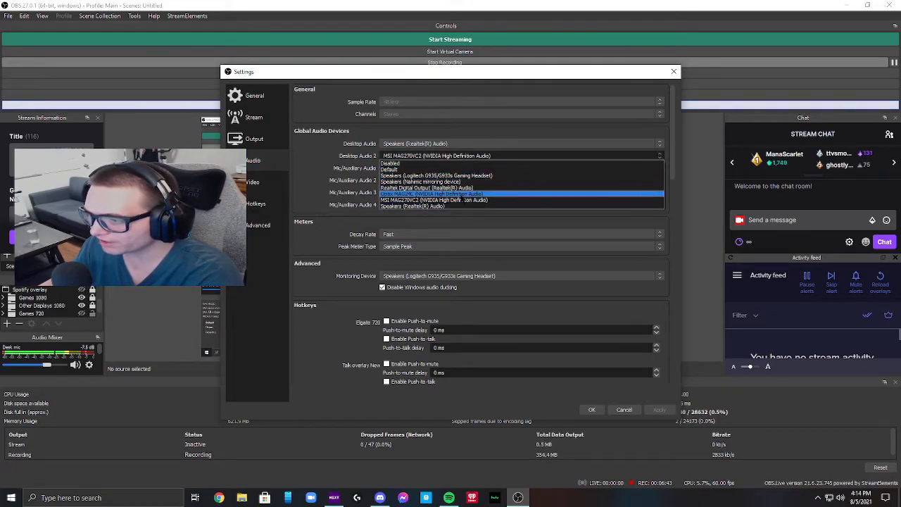
click(464, 200)
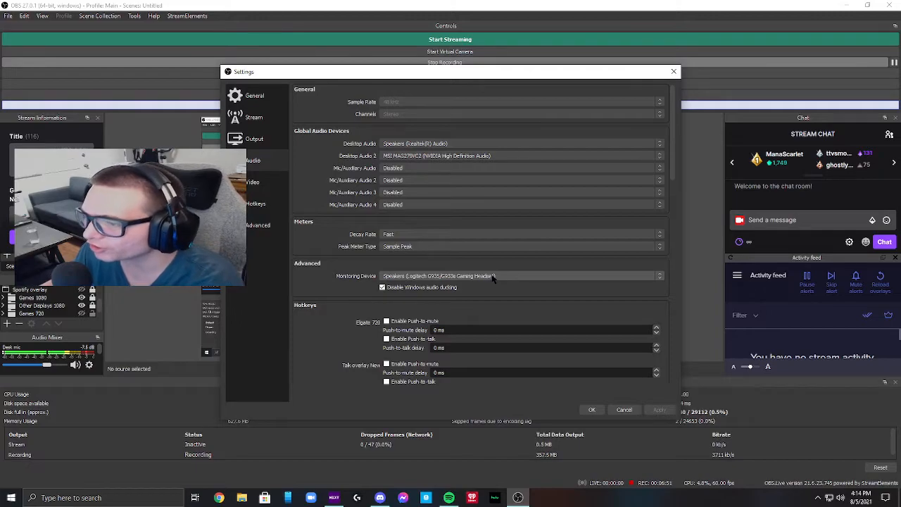
click(623, 409)
- Check the device in the properties of the Spotify source in the audio mixer and close them without saving
scroll(73, 351, down, 3)
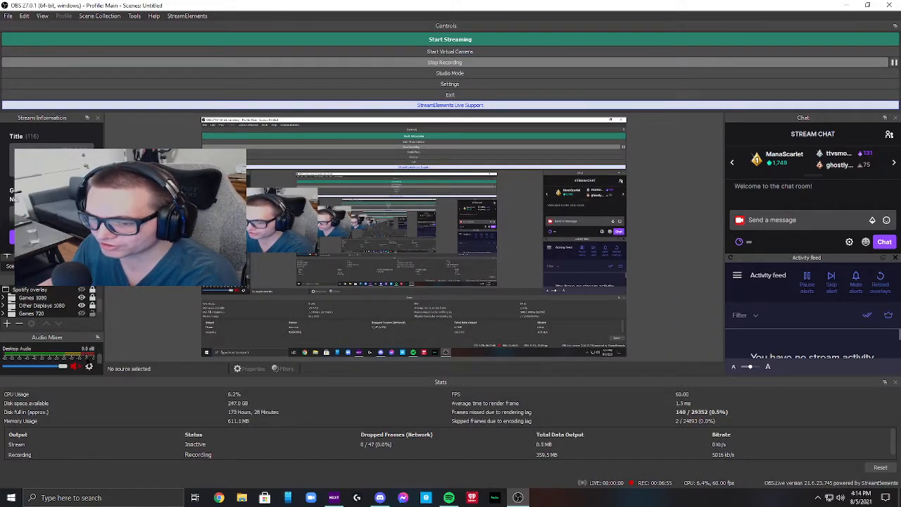
click(89, 367)
click(144, 472)
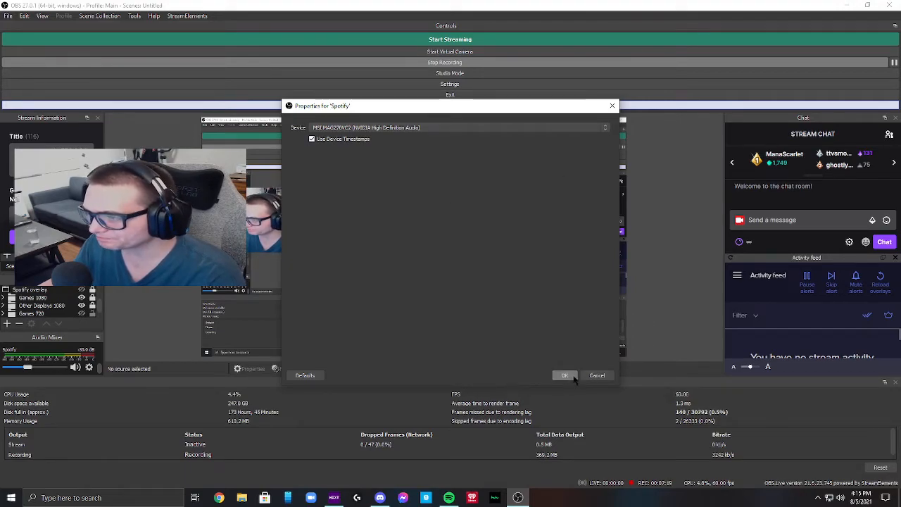
click(596, 376)
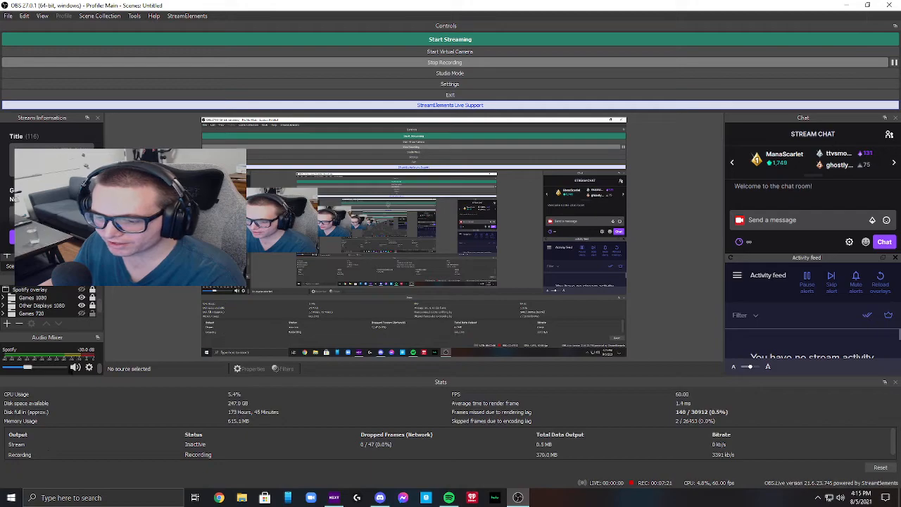
- Examine each source's audio monitoring mode and track assignments in the advanced audio properties, and close the dialog
click(88, 367)
click(141, 483)
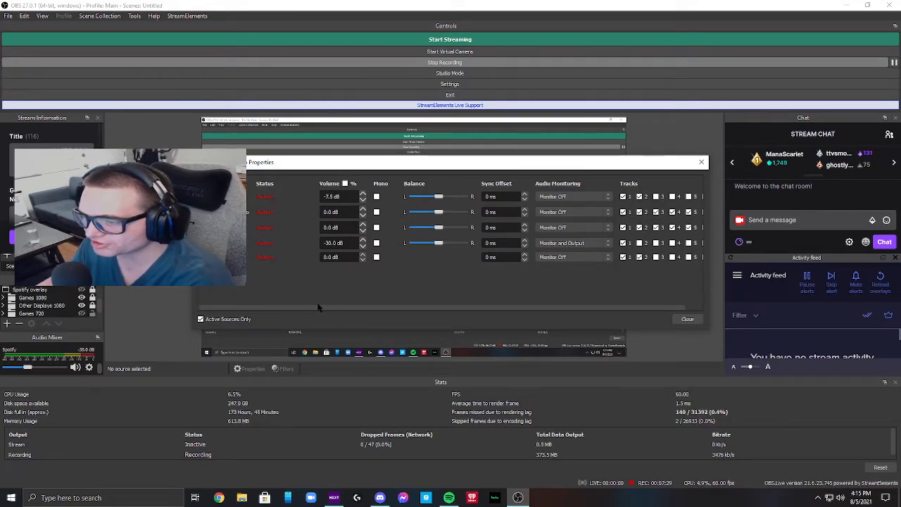
drag(319, 308, 337, 308)
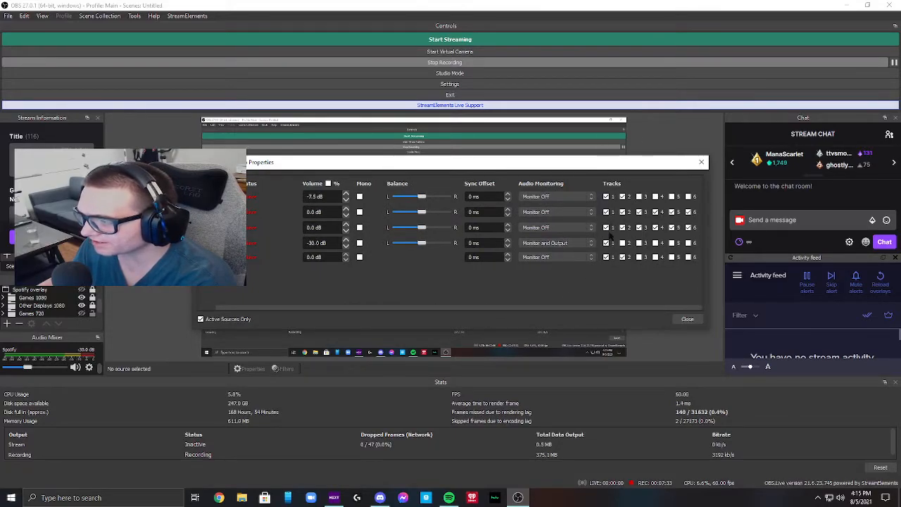
click(608, 258)
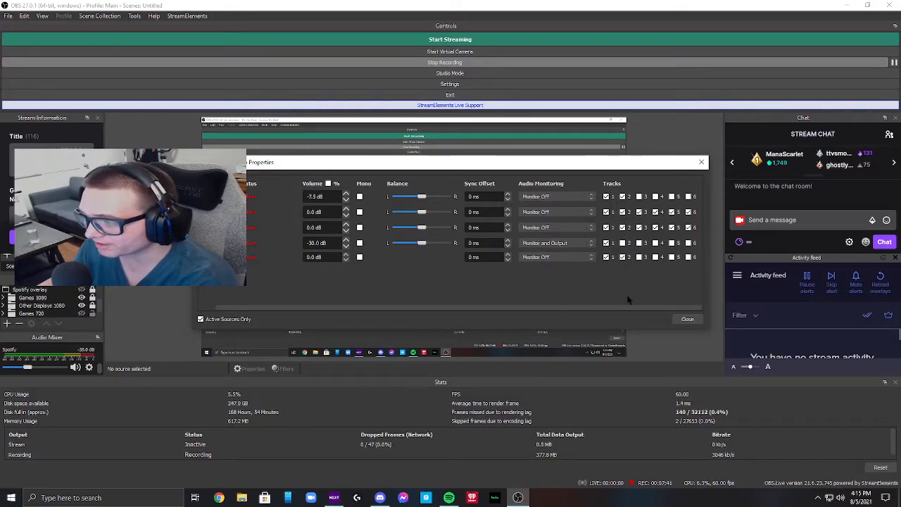
drag(525, 310, 508, 317)
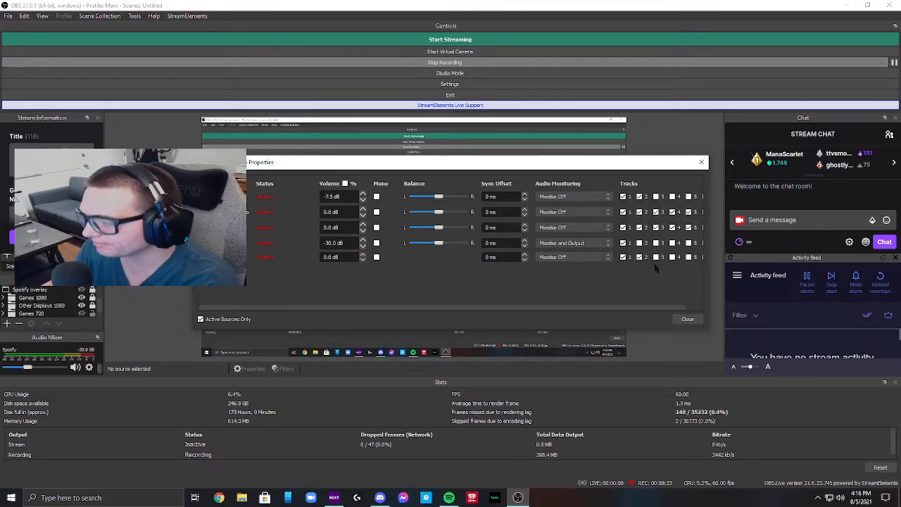
click(688, 318)
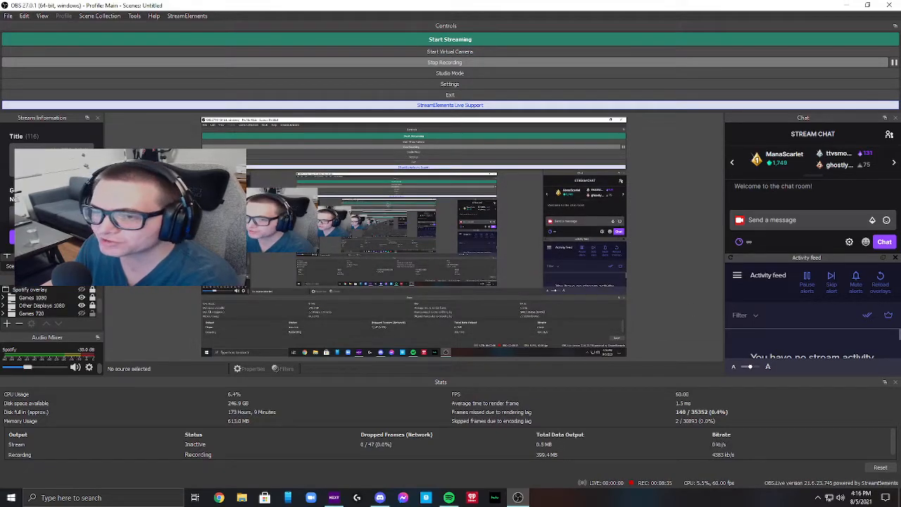
- Review the streaming audio track and Twitch VOD track in the output settings, confirm them, and move the OBS window aside
click(8, 15)
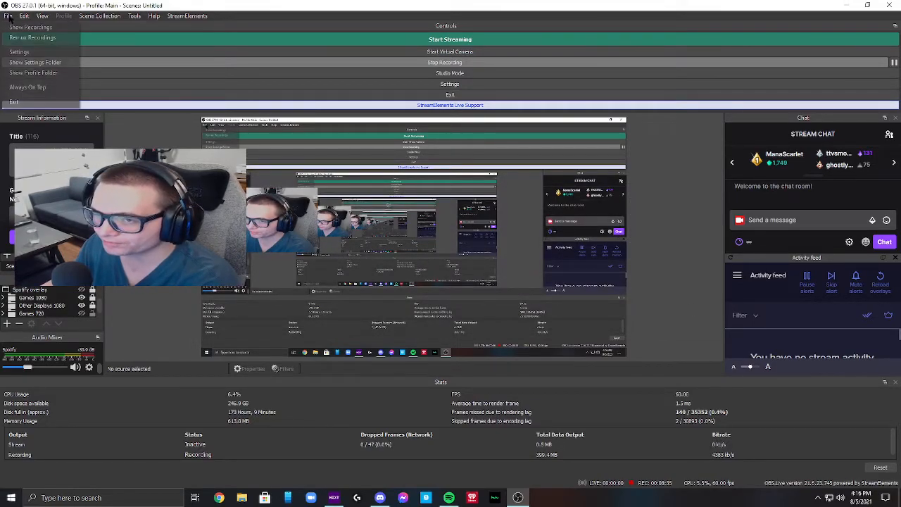
click(19, 53)
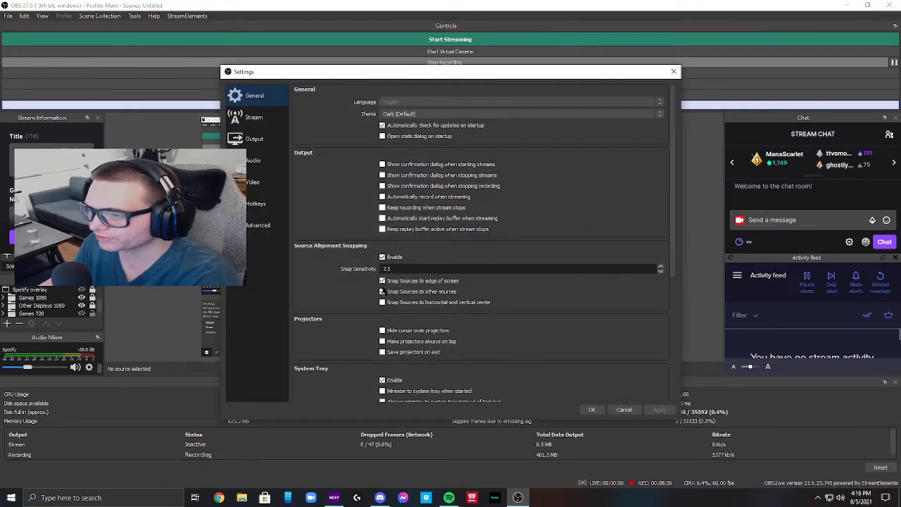
click(261, 139)
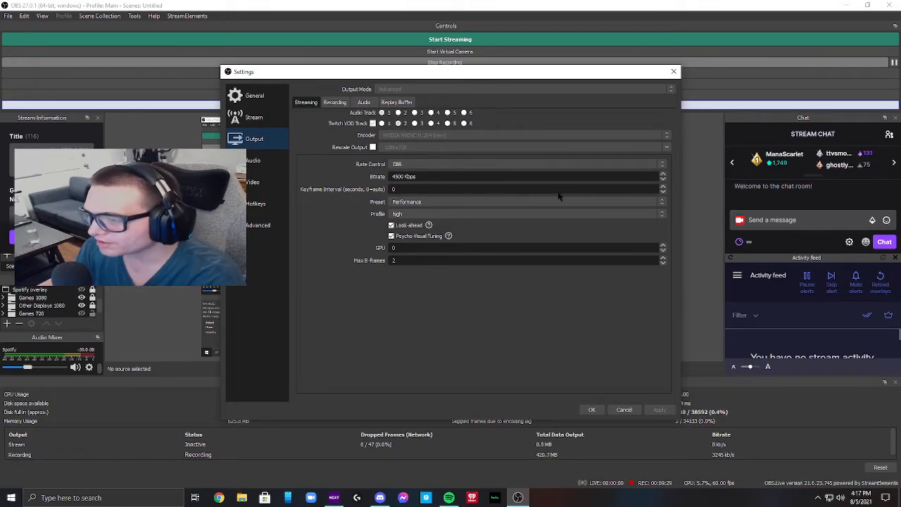
click(592, 410)
key(super+d)
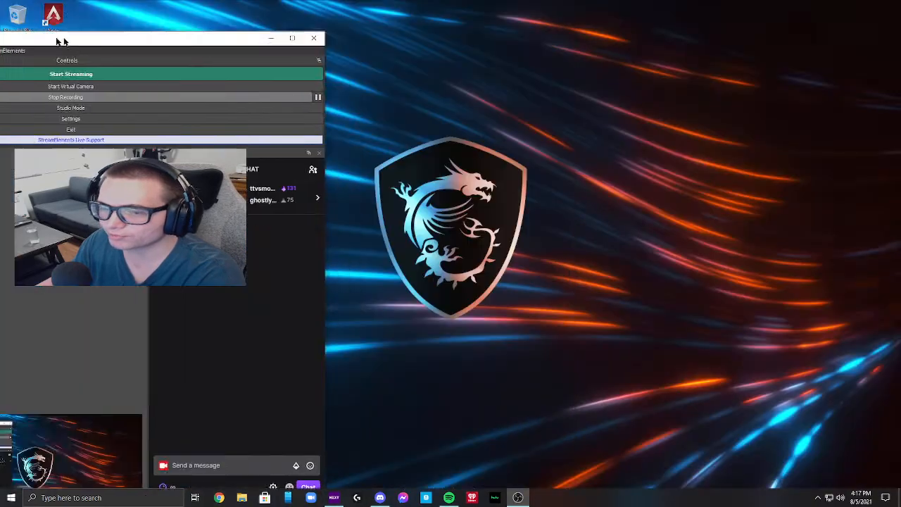